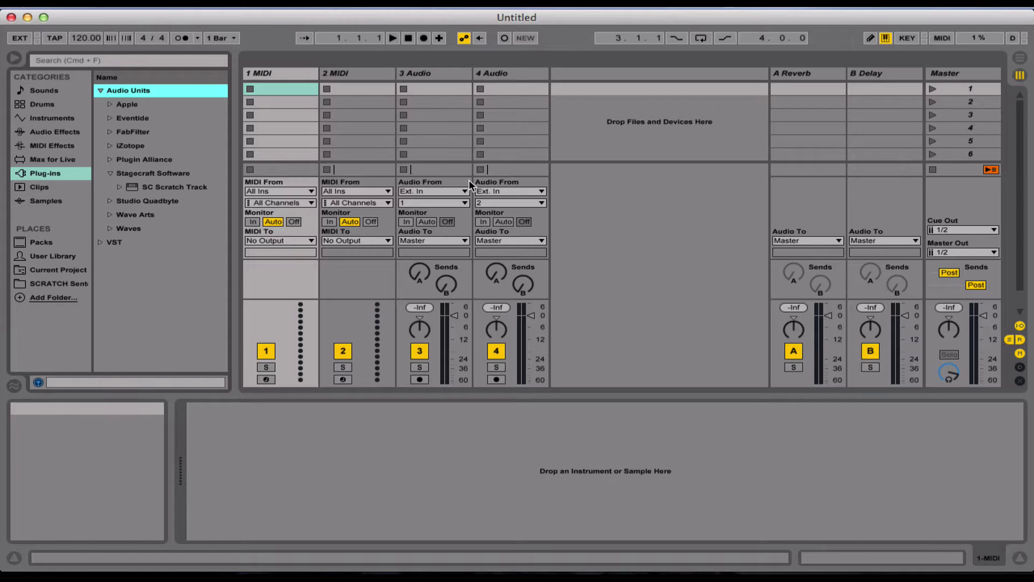
Delete the first MIDI track and the last audio track, keeping one track of each type.
click(298, 71)
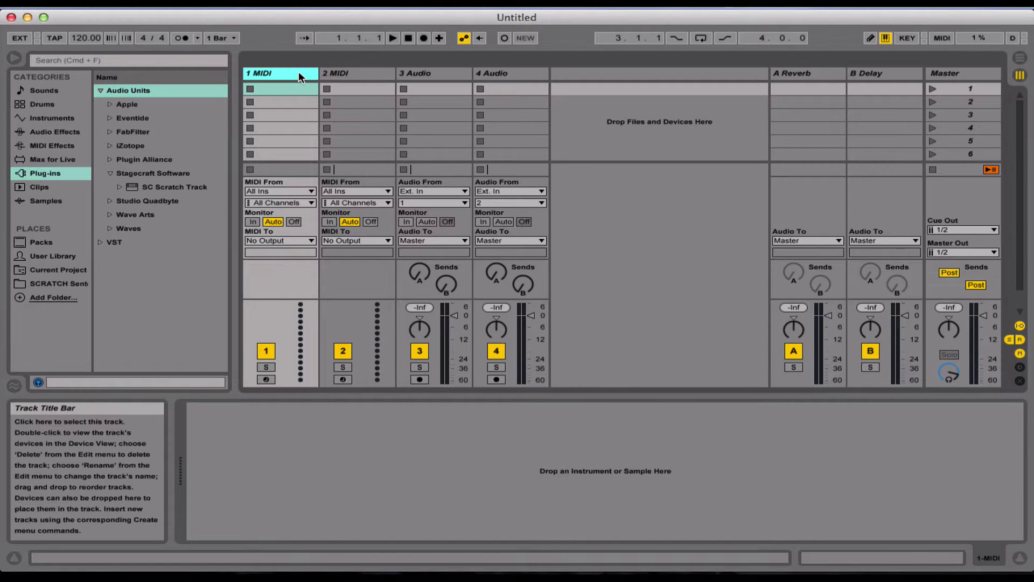
key(Delete)
click(428, 75)
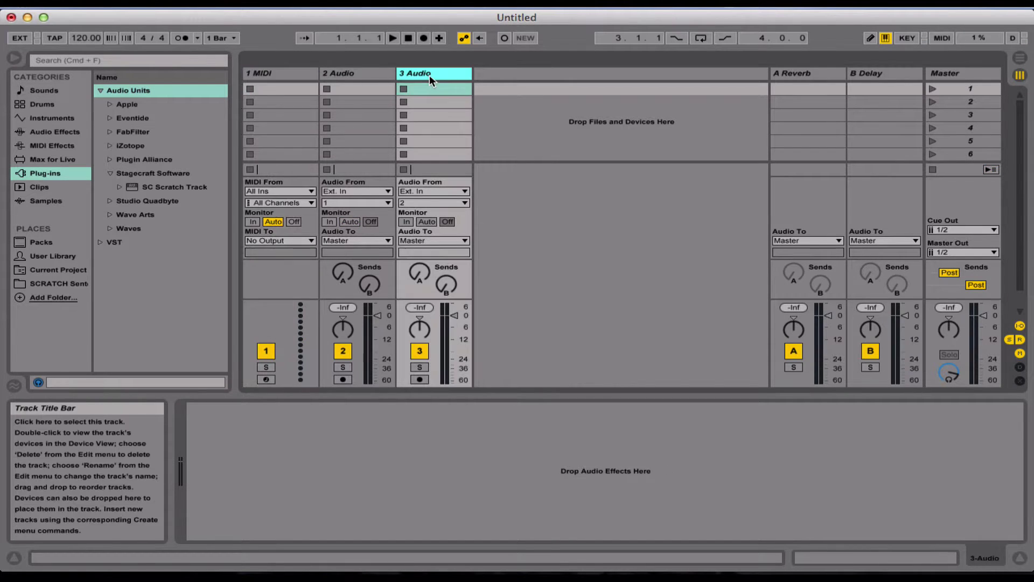
key(Delete)
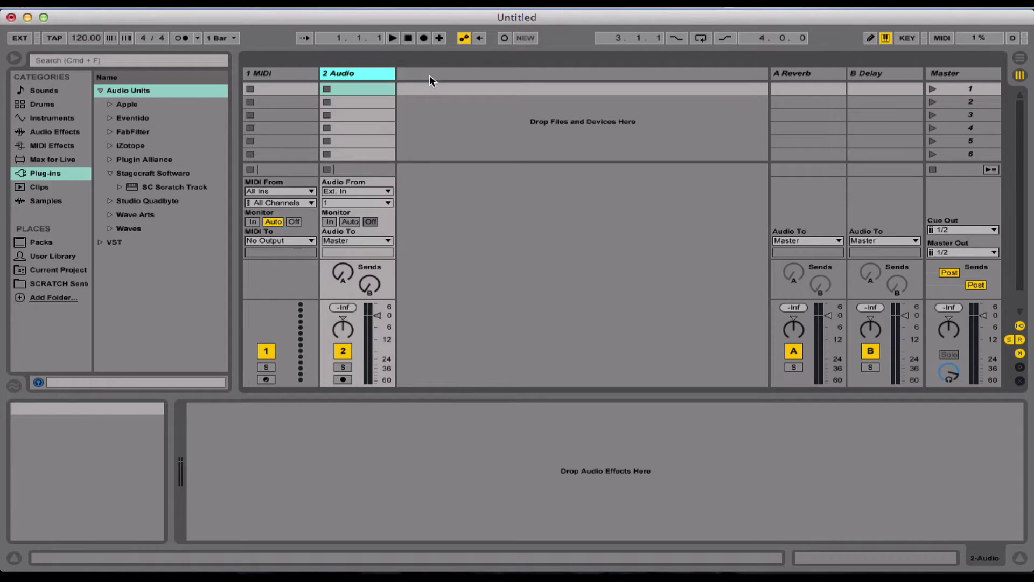
Set the audio input device to Traktor Kontrol Z2 (8 In, 4 Out) in the preferences and review the MIDI port settings.
key(super+comma)
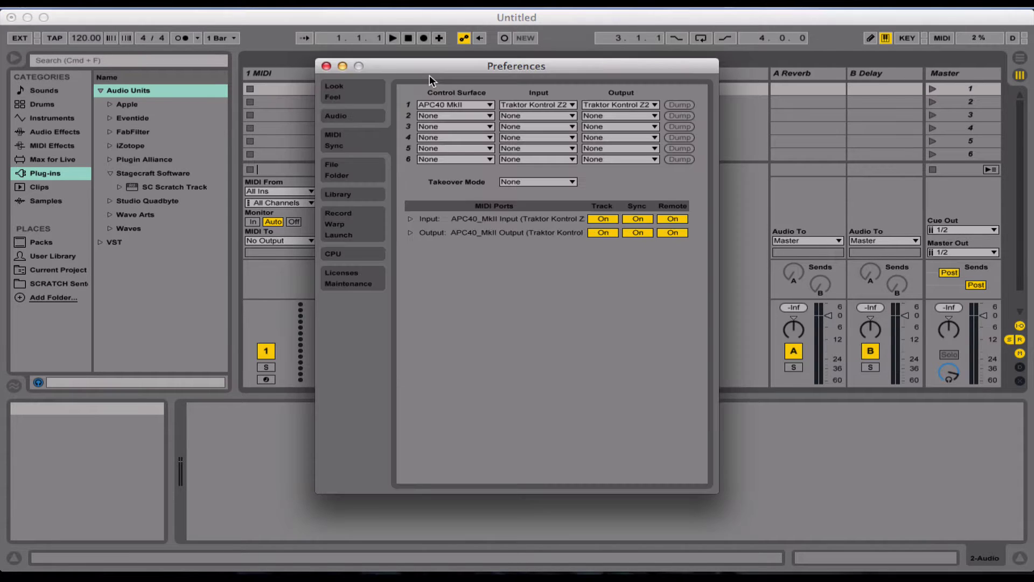
click(362, 112)
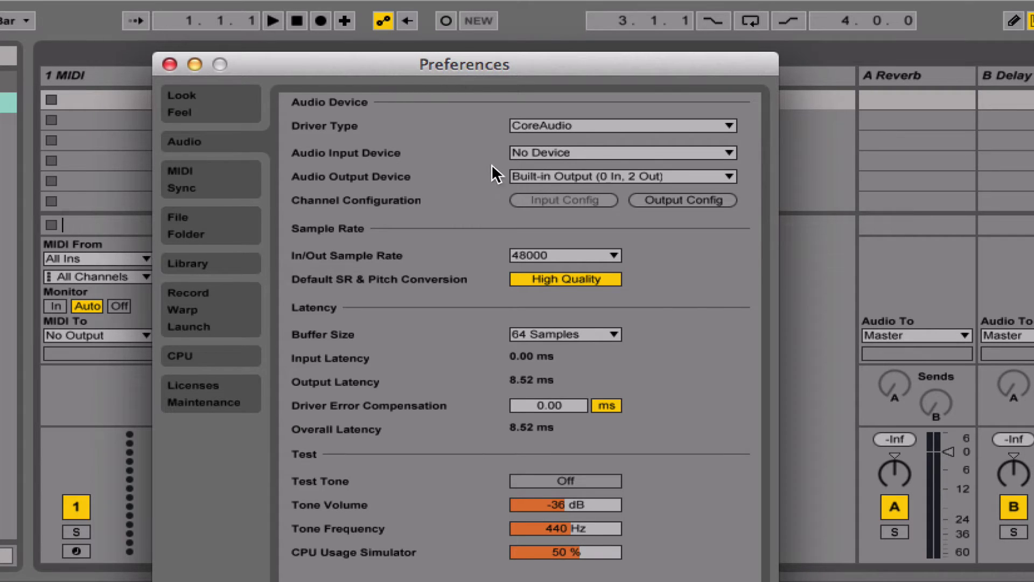
click(548, 152)
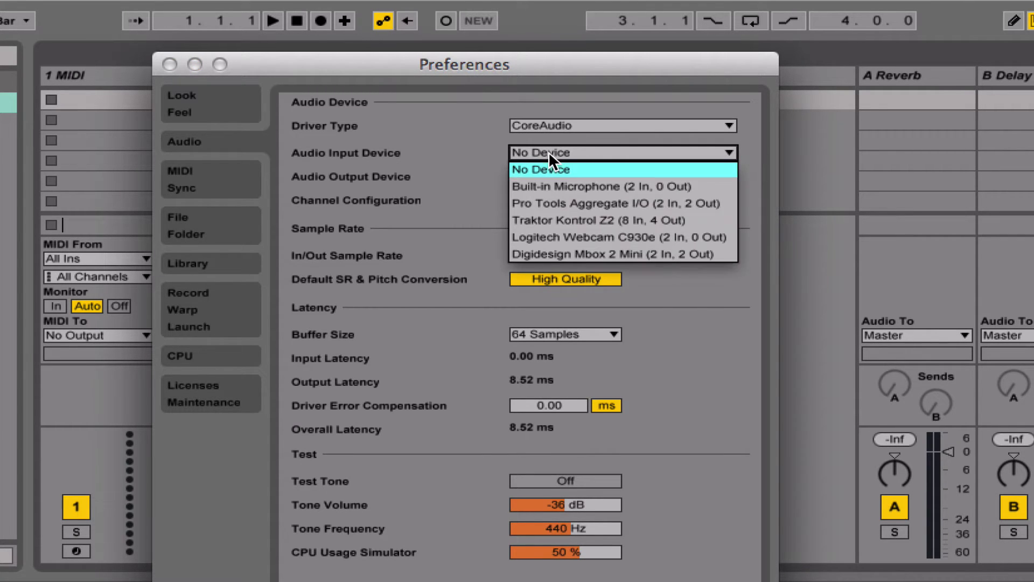
click(548, 222)
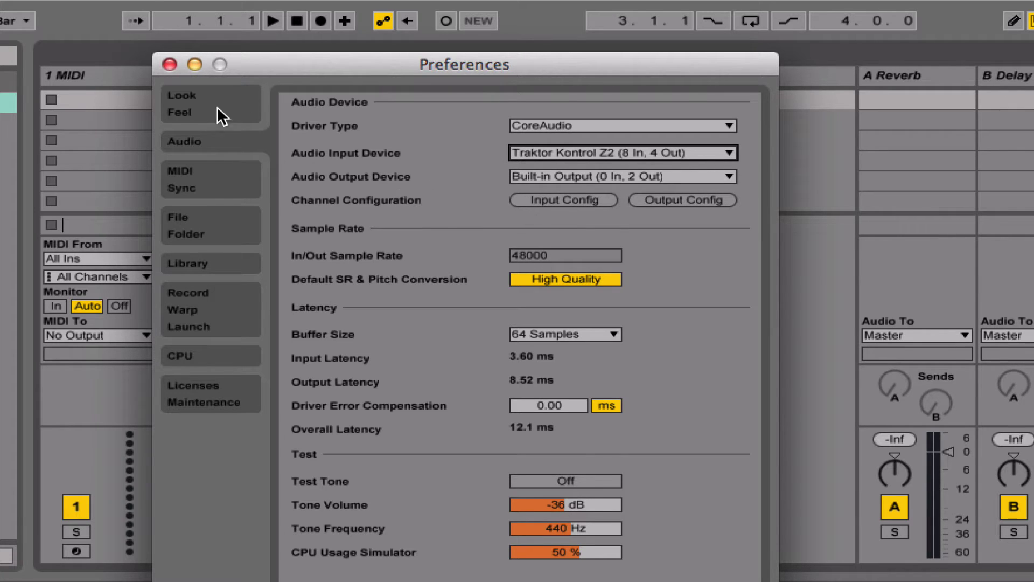
click(205, 169)
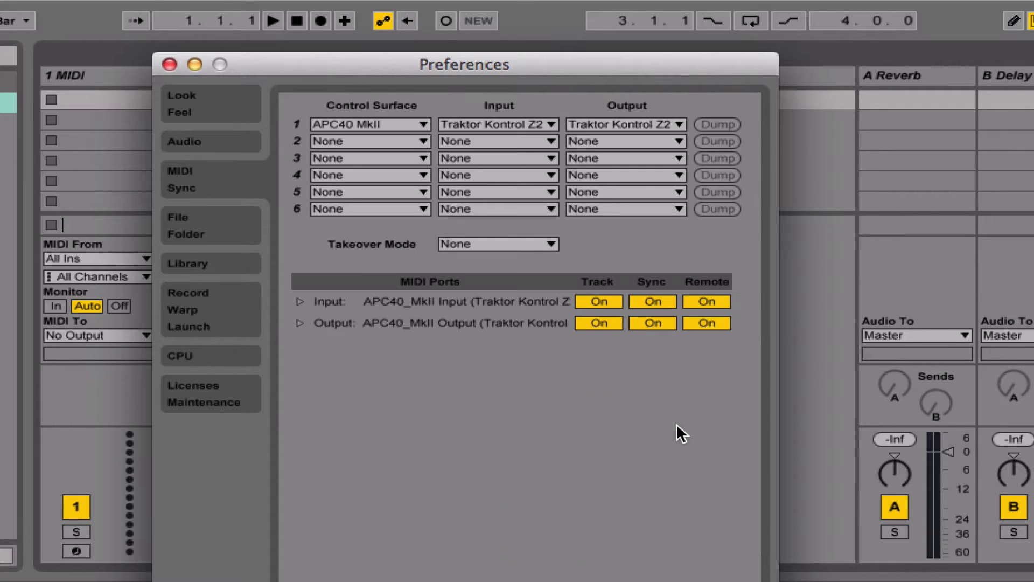
click(171, 64)
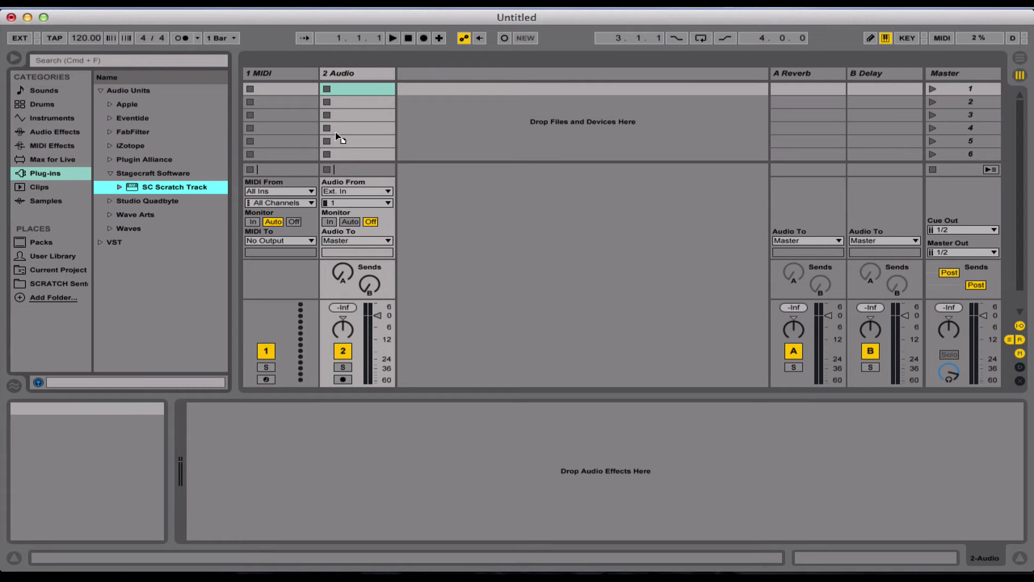
Load SC Scratch Track onto the 2 Audio track and take its external input from channels 5/6 with monitoring set to In.
drag(336, 134, 339, 135)
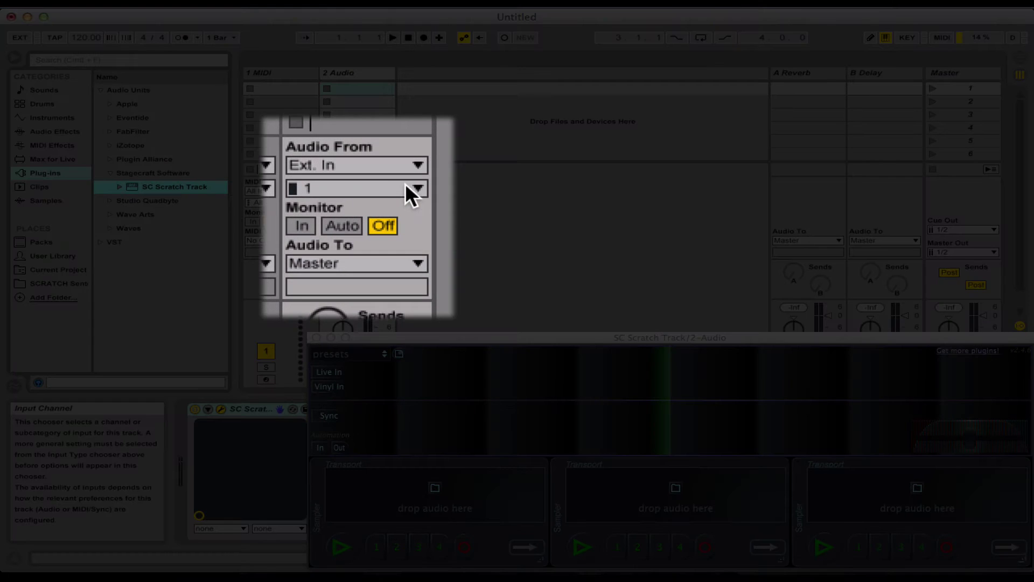
click(375, 189)
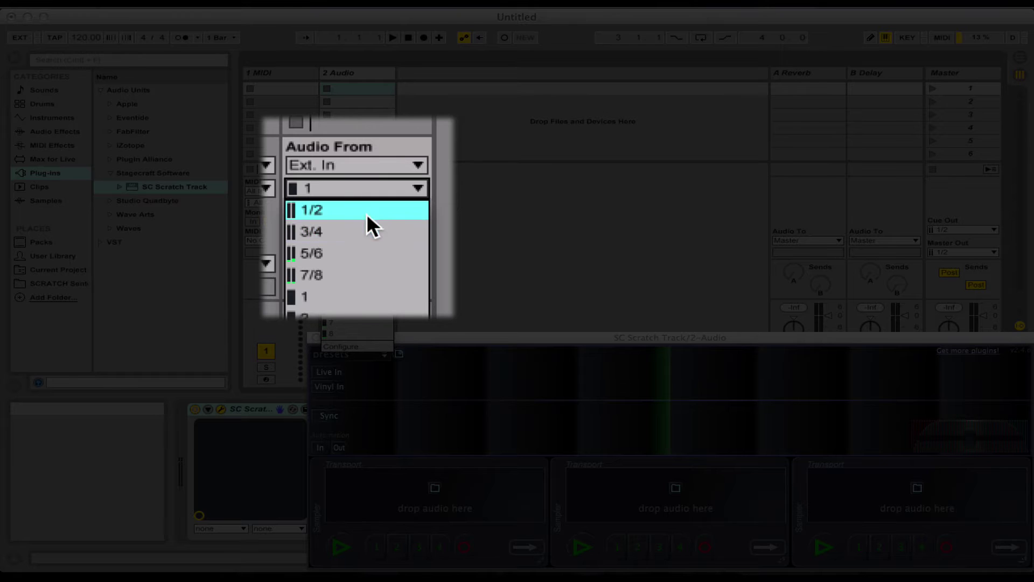
click(346, 246)
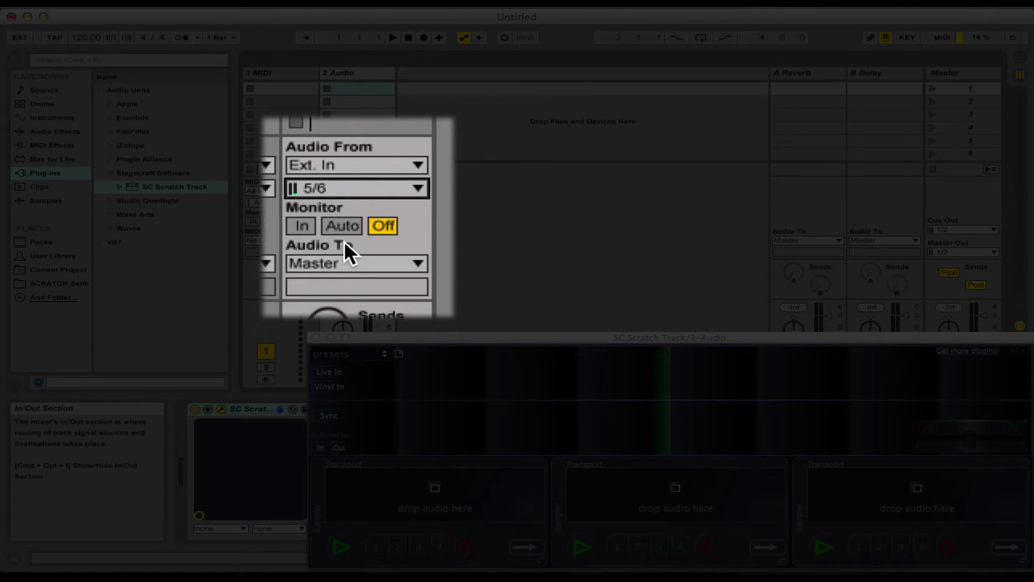
click(298, 225)
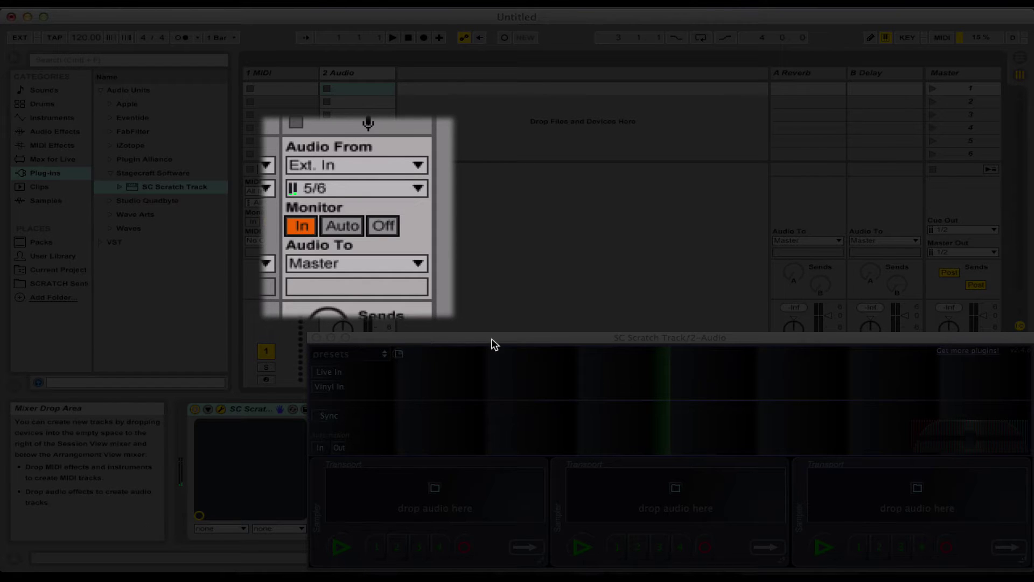
Enable vinyl control in SC Scratch Track with the vinyl type set to traktor MKII.
drag(493, 338, 367, 150)
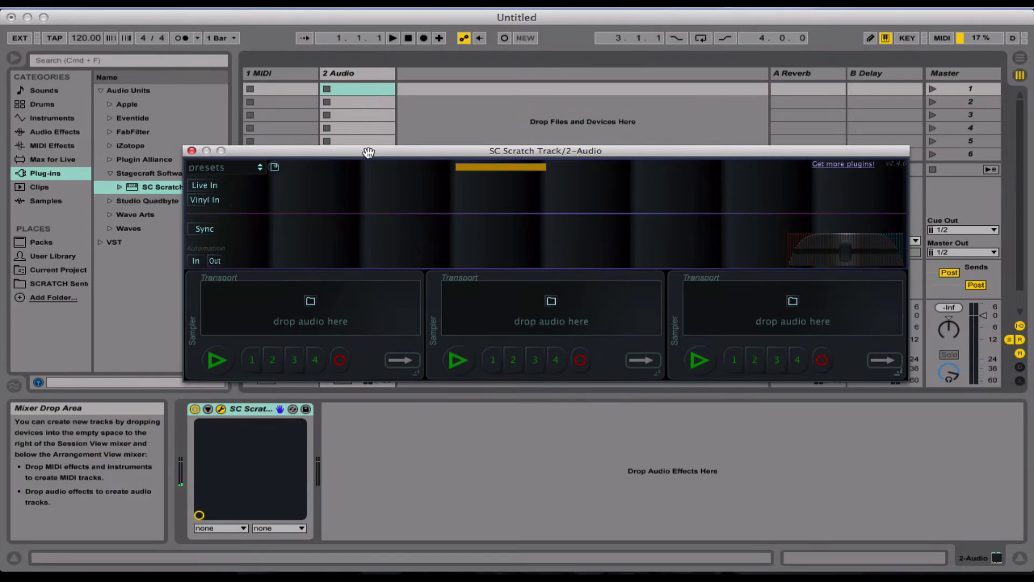
click(202, 200)
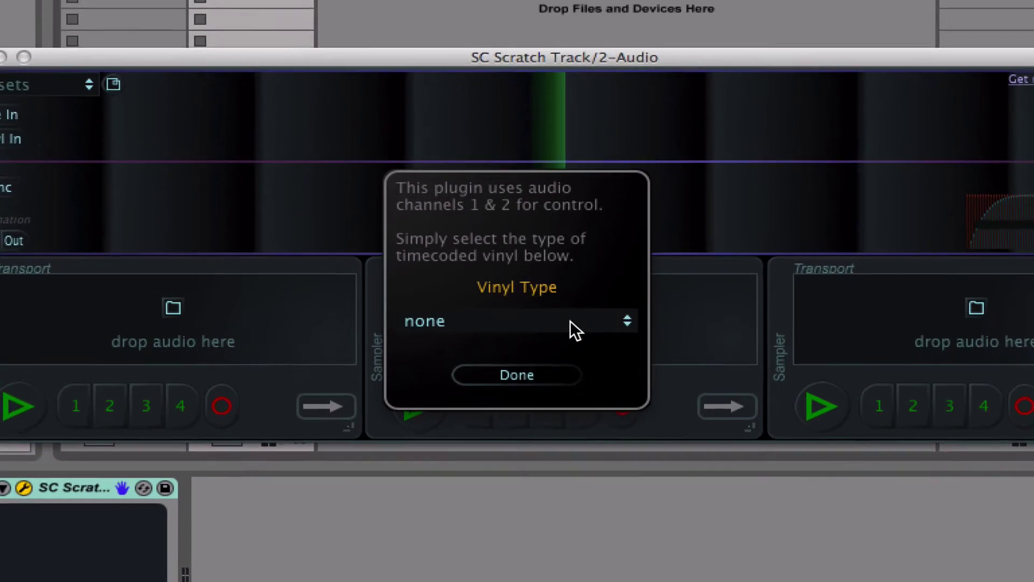
click(548, 308)
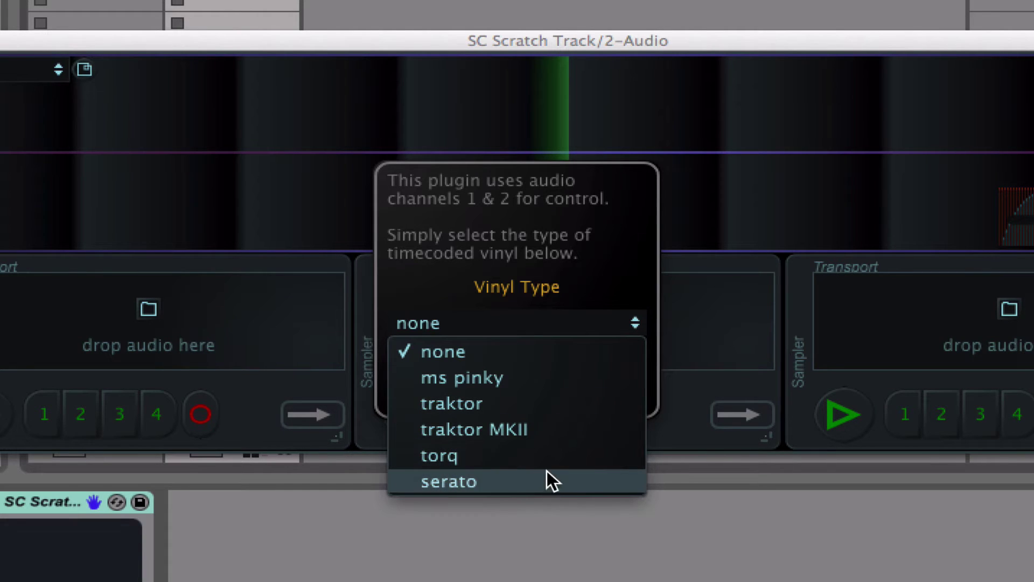
click(532, 432)
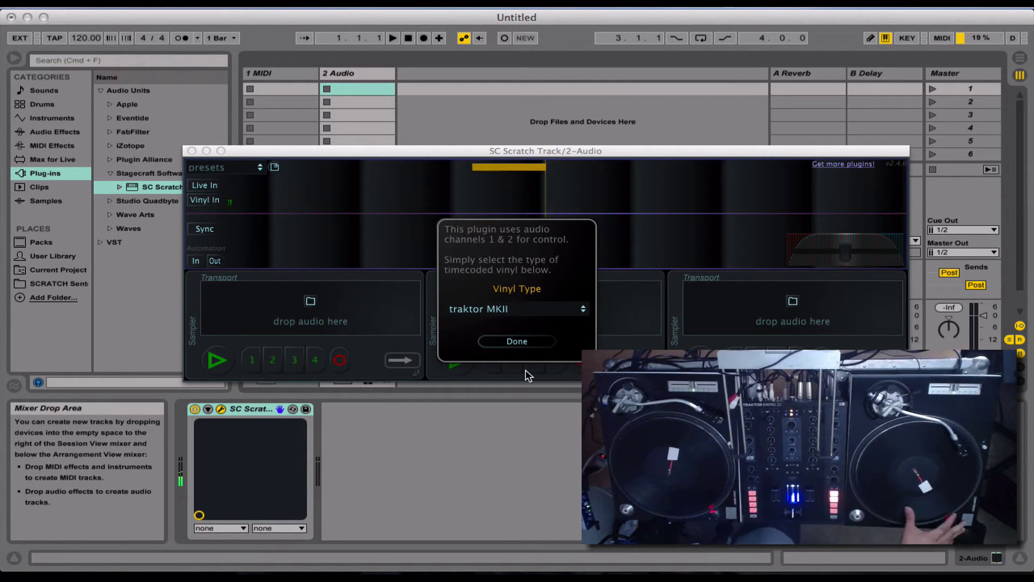
click(521, 342)
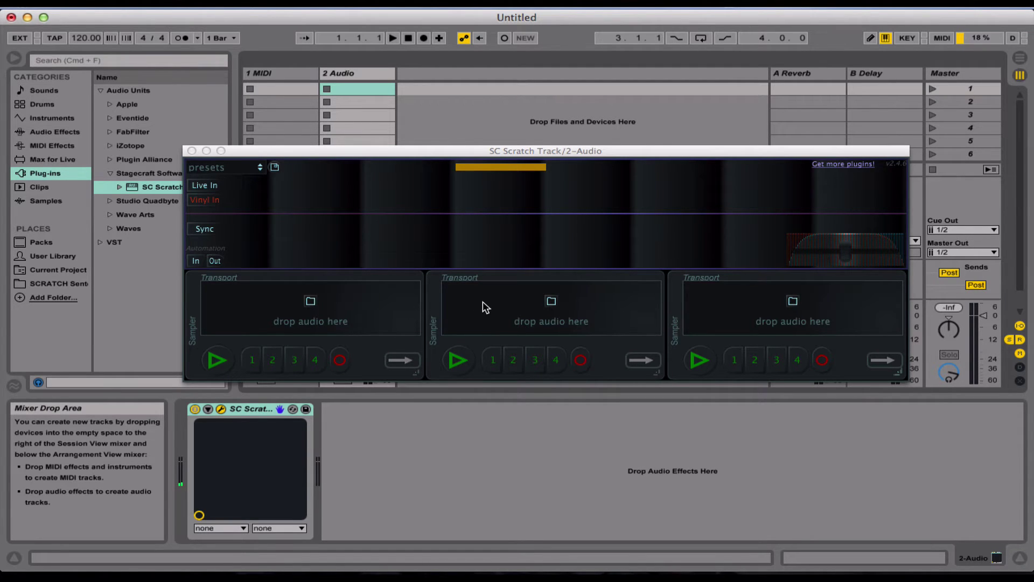
Load the Serato Scratch Sentence sample from the SCRATCH Sentences folder into the plug-in's first sampler.
click(33, 286)
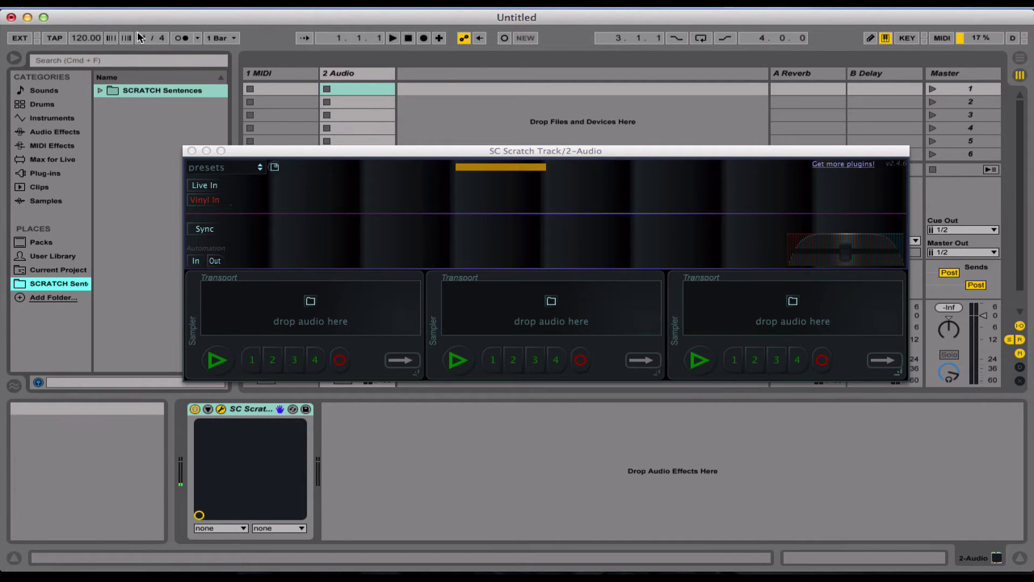
click(102, 87)
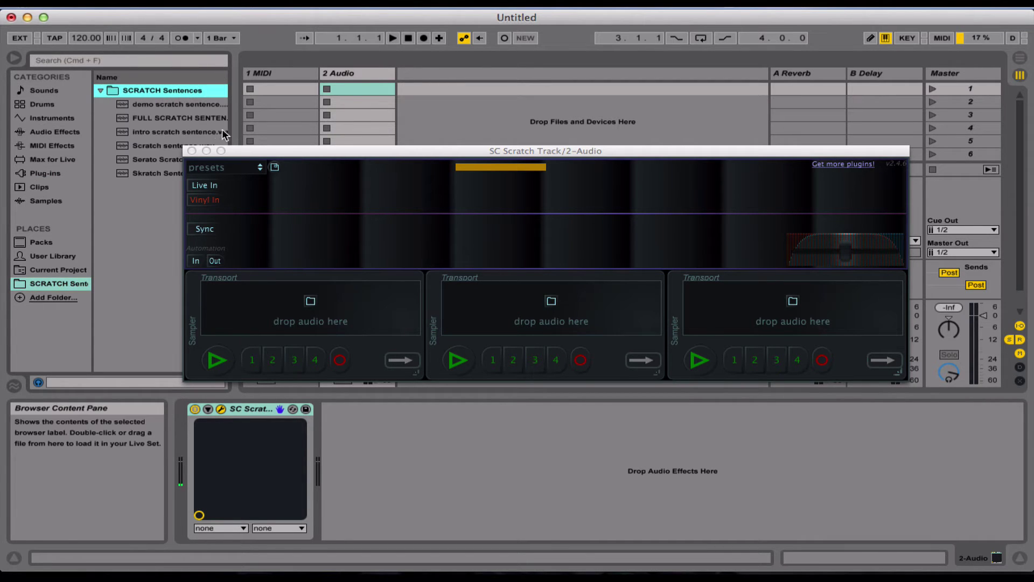
drag(263, 151, 332, 151)
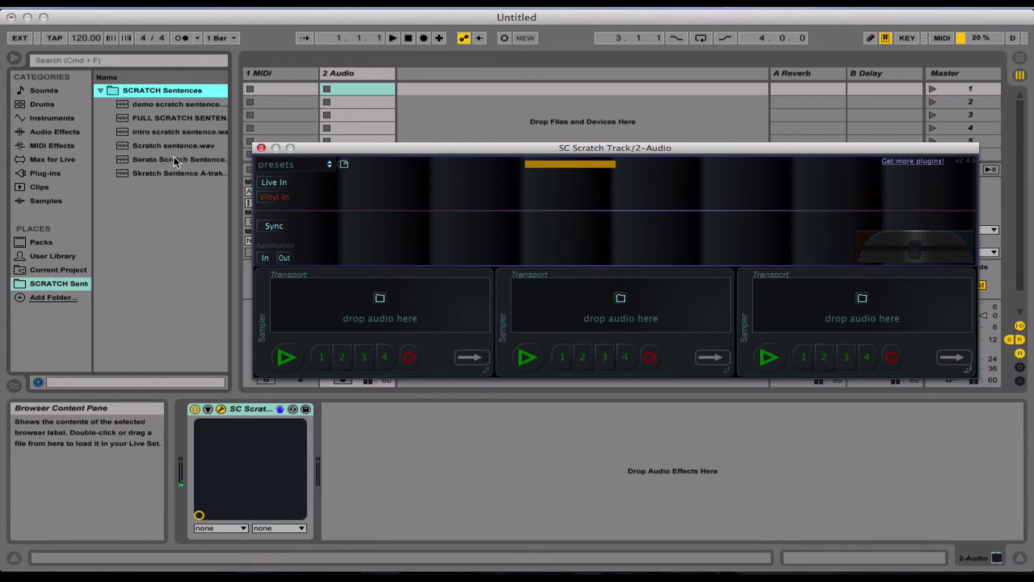
click(144, 158)
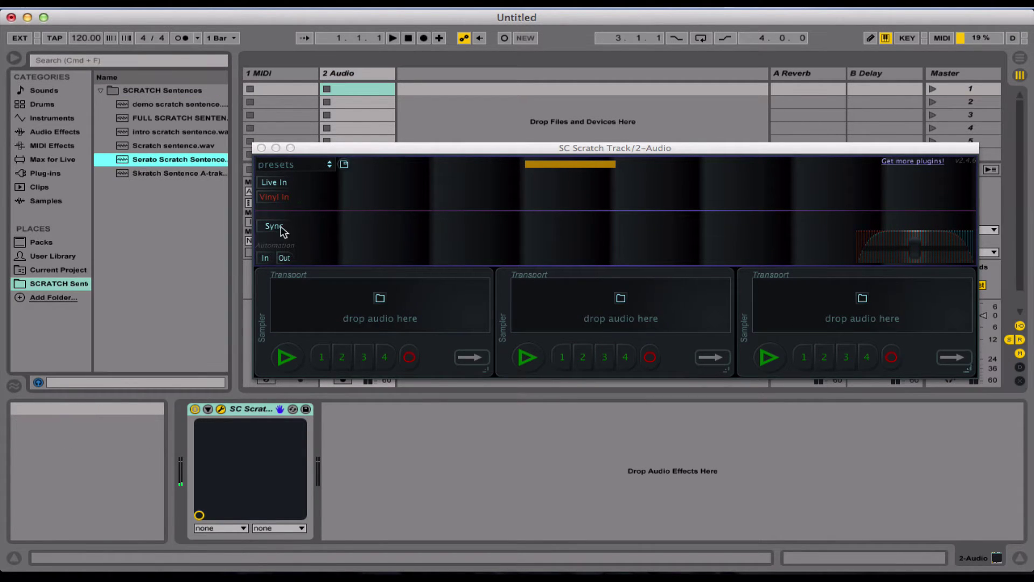
drag(280, 231, 390, 304)
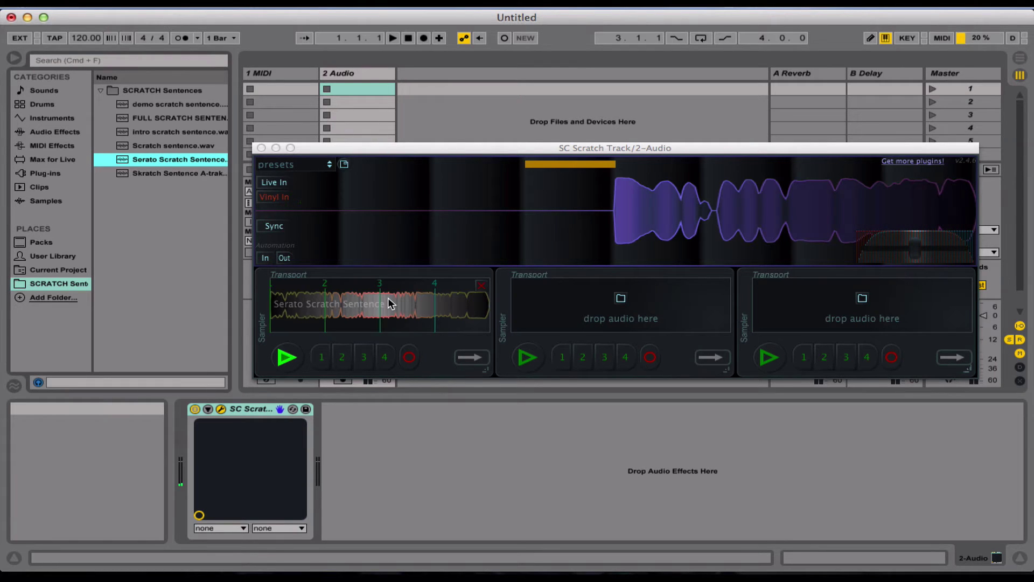
click(288, 358)
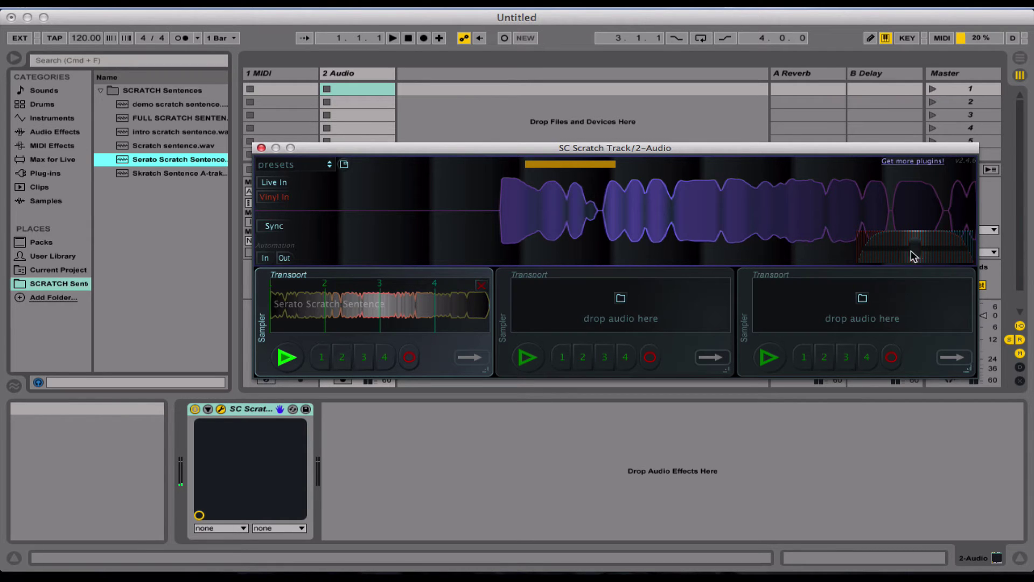
Set the 1 MIDI track's monitoring to In and route its MIDI output to 2-Audio, 1-SC Scratch Track.
drag(679, 146, 691, 303)
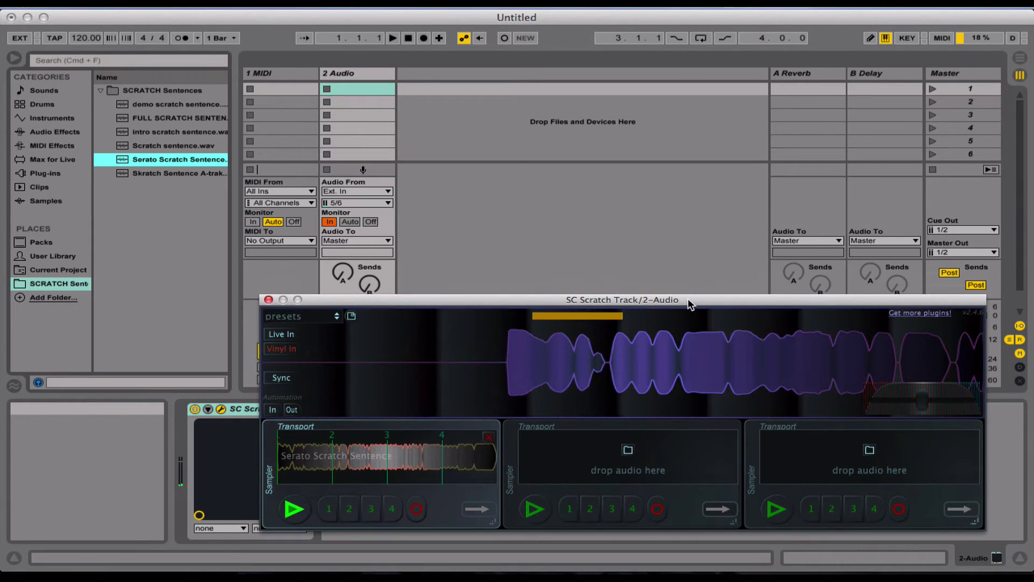
click(303, 73)
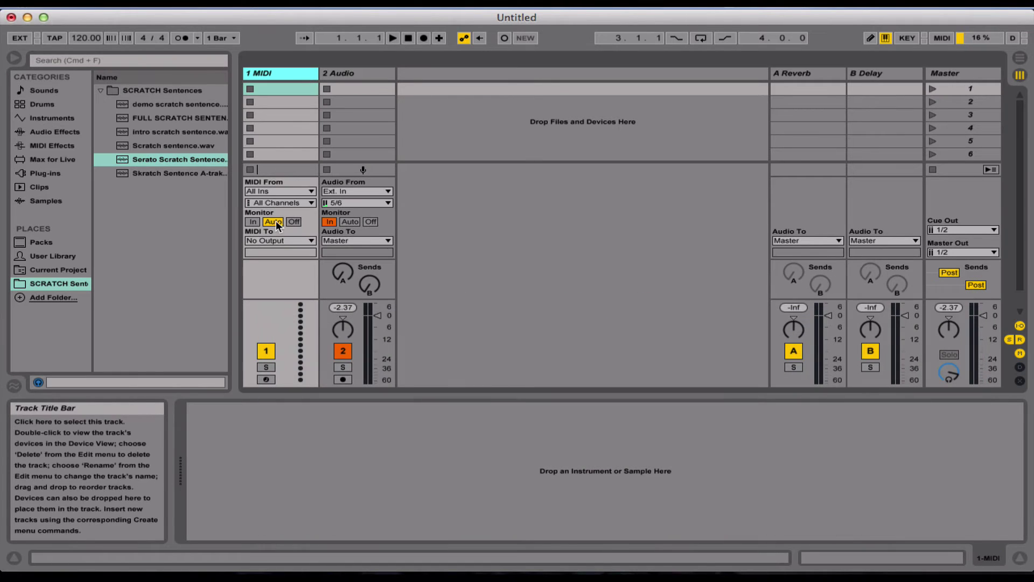
click(253, 221)
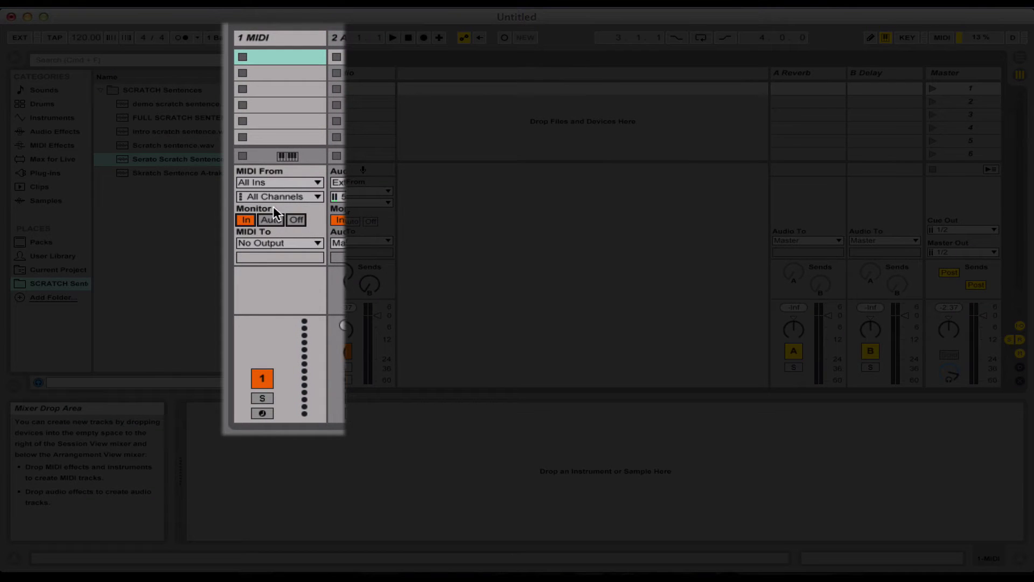
click(295, 243)
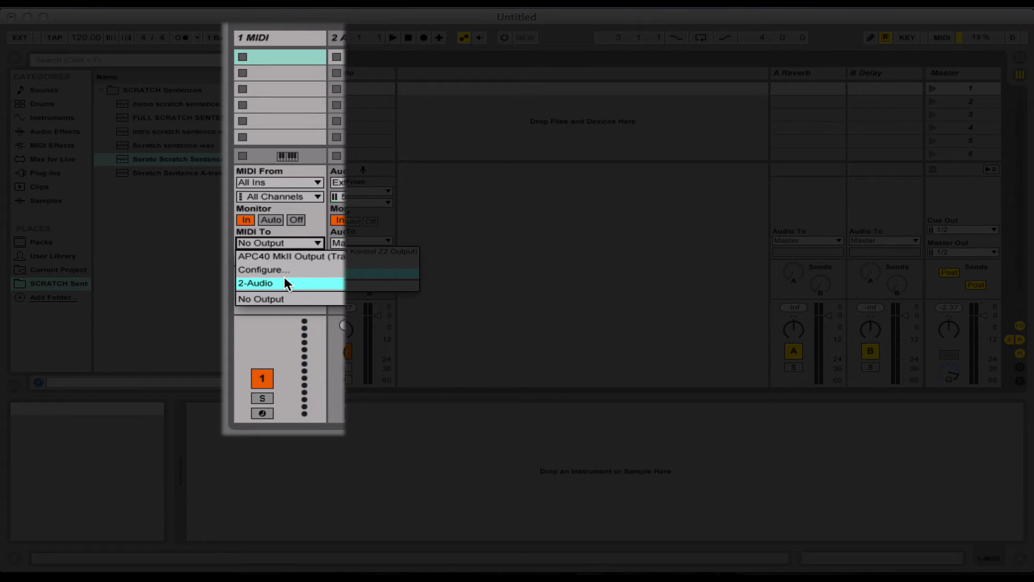
click(286, 283)
click(282, 257)
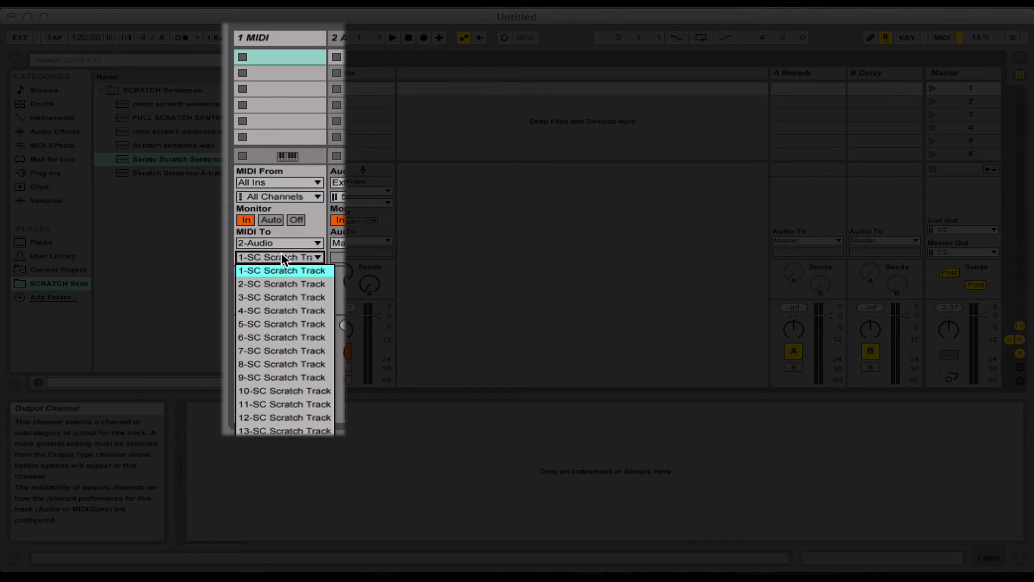
click(277, 269)
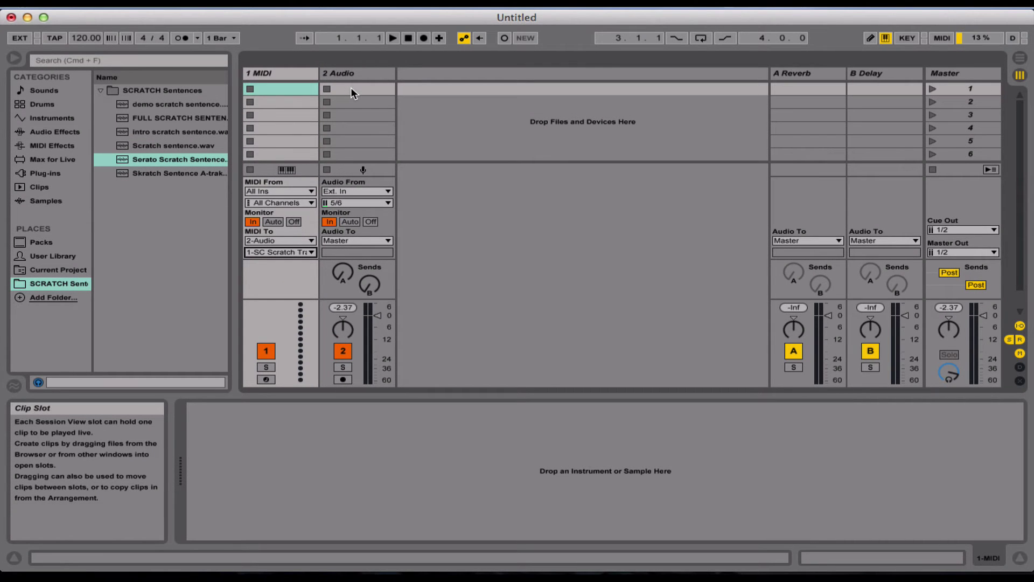
Add a MIDI trigger to SC Scratch Track's crossfader through Midi Learn and reshape its crossfade curve to a sharp cut.
click(352, 72)
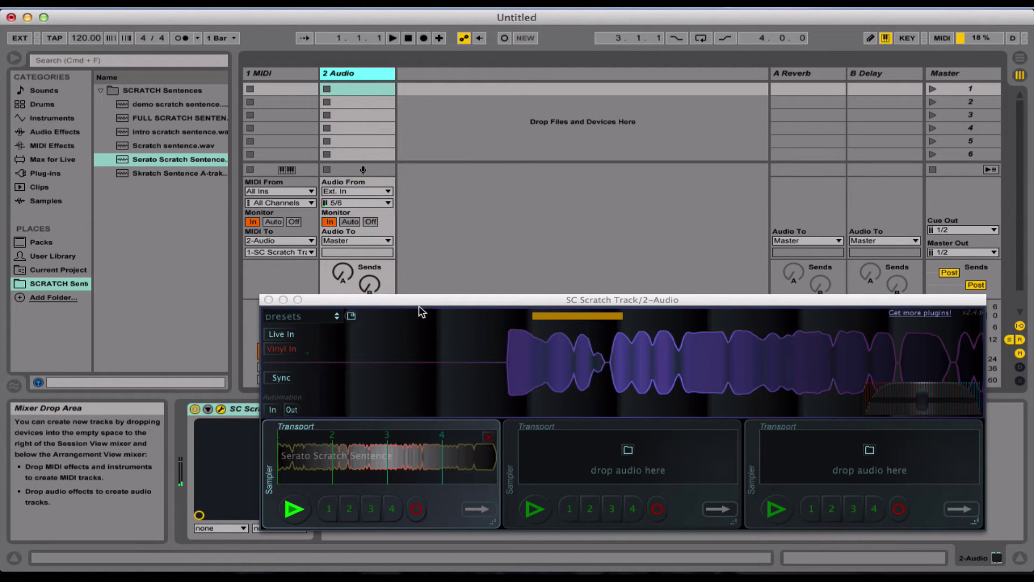
drag(424, 302, 344, 196)
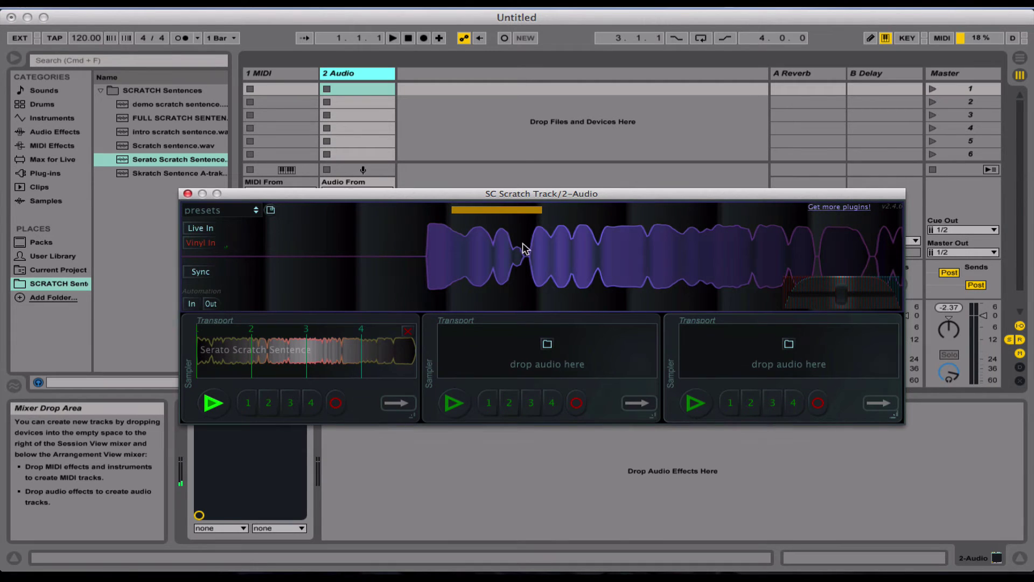
right_click(839, 295)
mouse_move(826, 270)
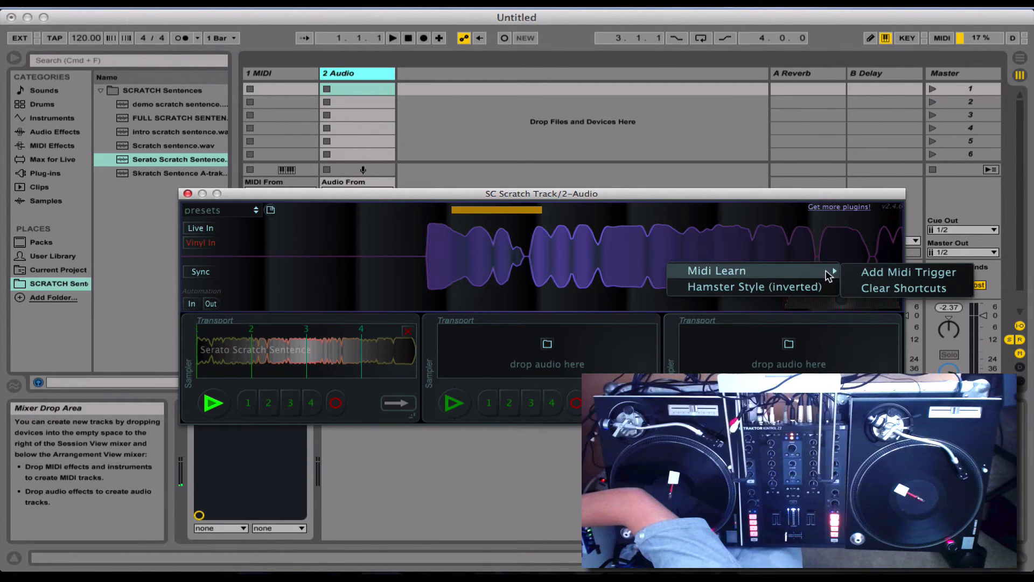
click(861, 272)
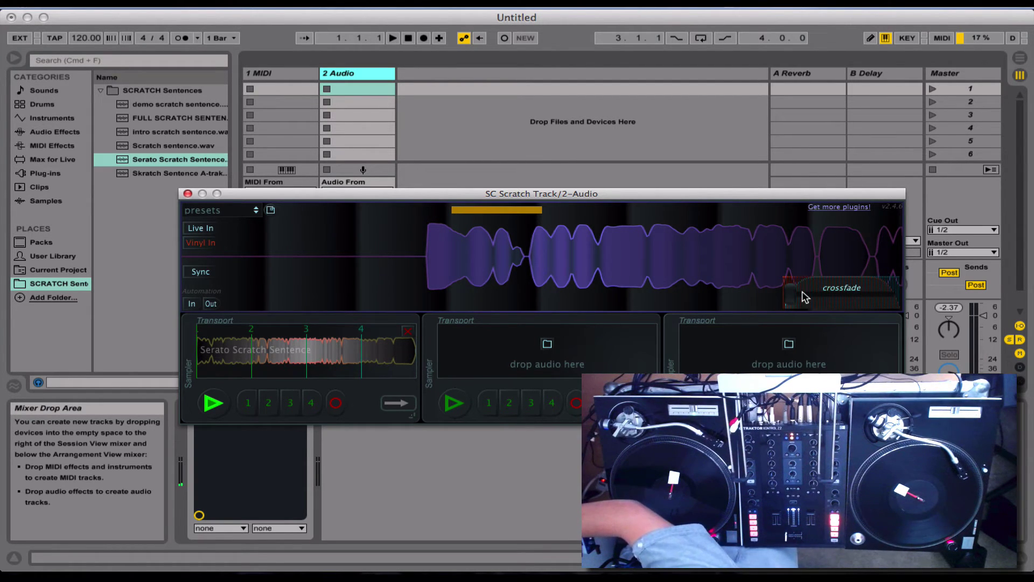
drag(793, 292, 831, 296)
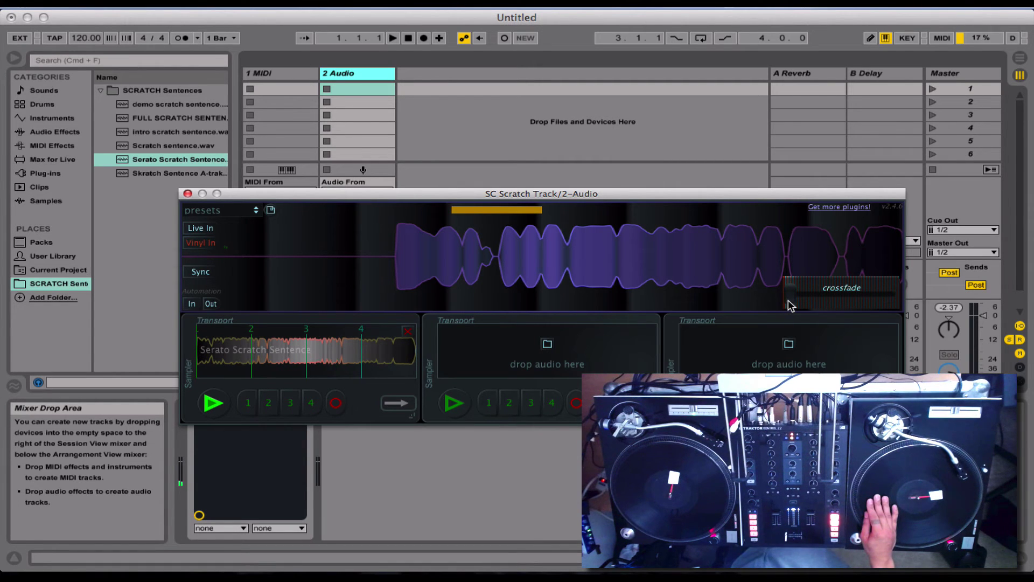
Switch SC Scratch Track's crossfader to Hamster Style (inverted) and move the plug-in window clear of the track mixer.
right_click(790, 305)
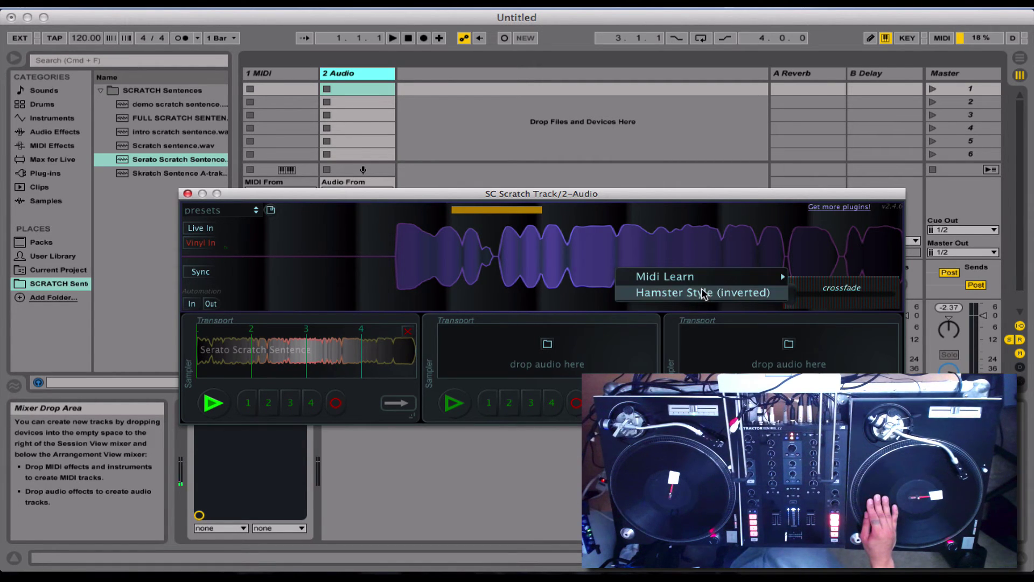
click(702, 293)
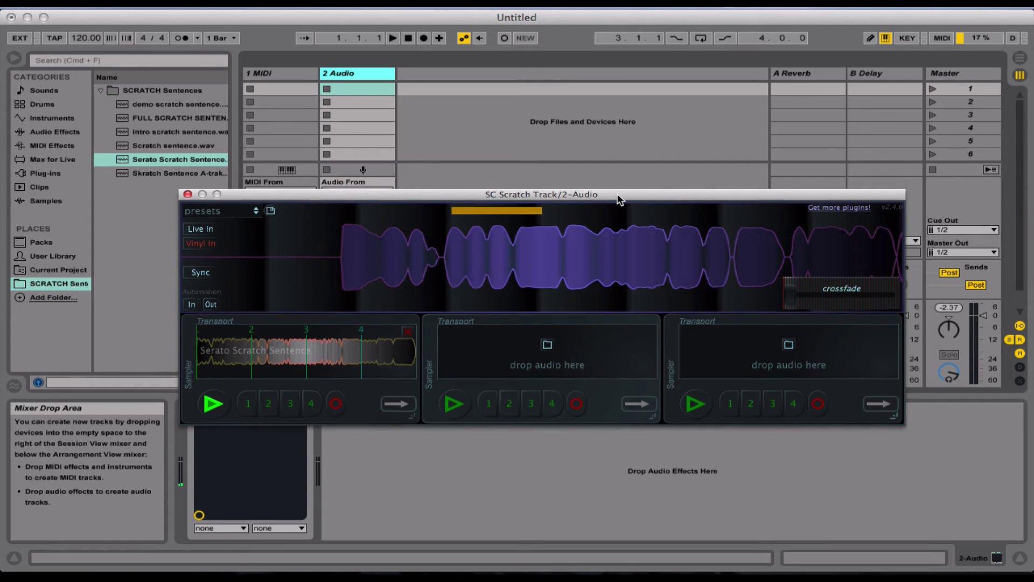
drag(619, 200, 734, 400)
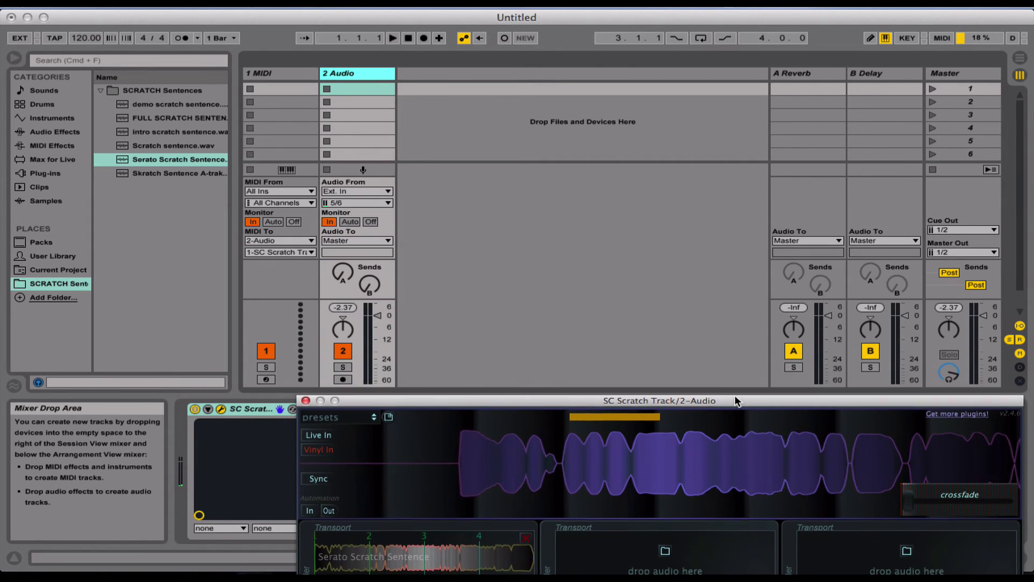
Map the 2 Audio track's volume to the hardware mixer's fader on MIDI channel 4, CC 39, in MIDI Map Mode.
click(579, 321)
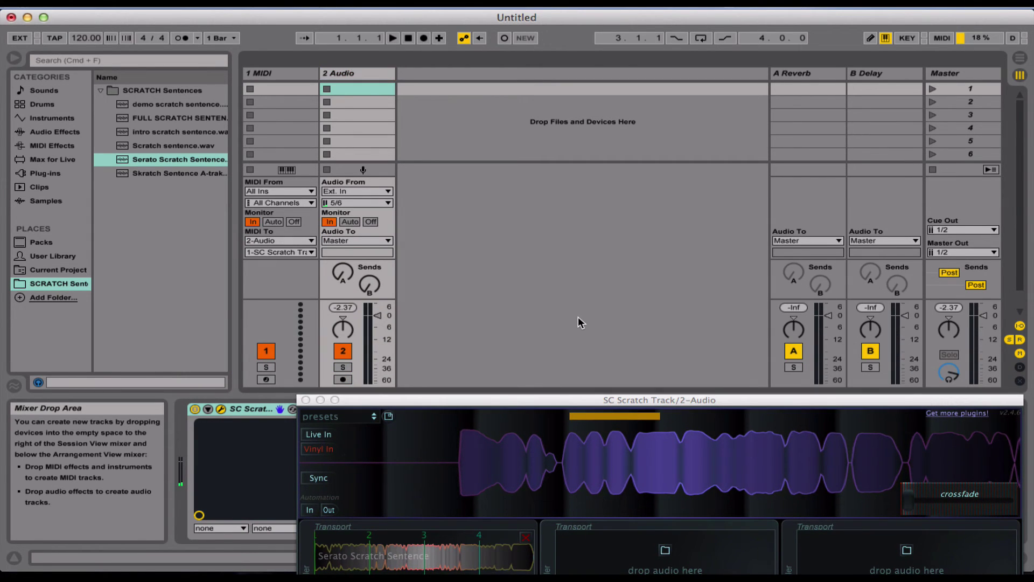
click(949, 37)
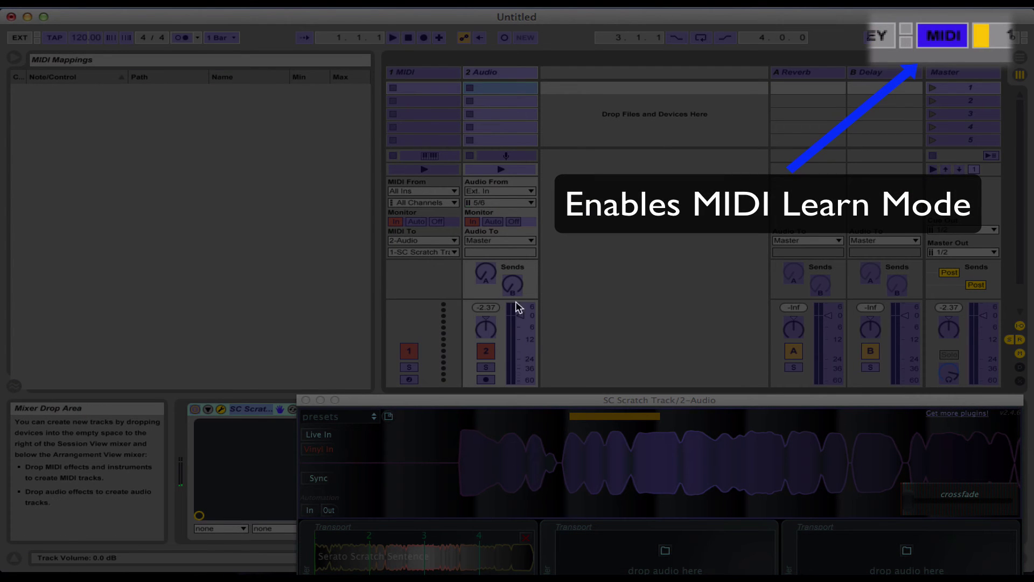
click(523, 315)
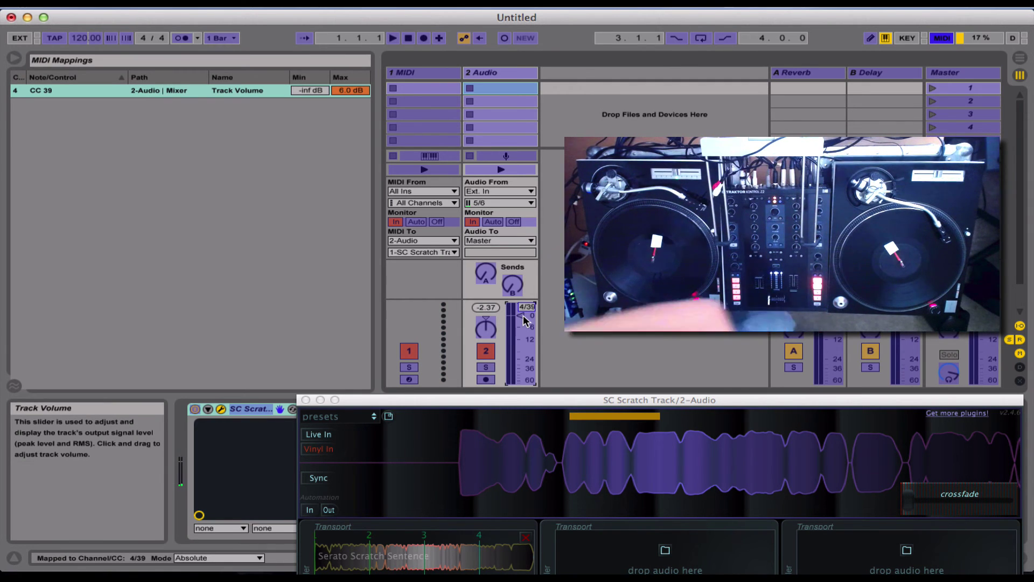
Limit the Track Volume mapping's maximum to 0 dB and leave MIDI Map Mode.
click(351, 88)
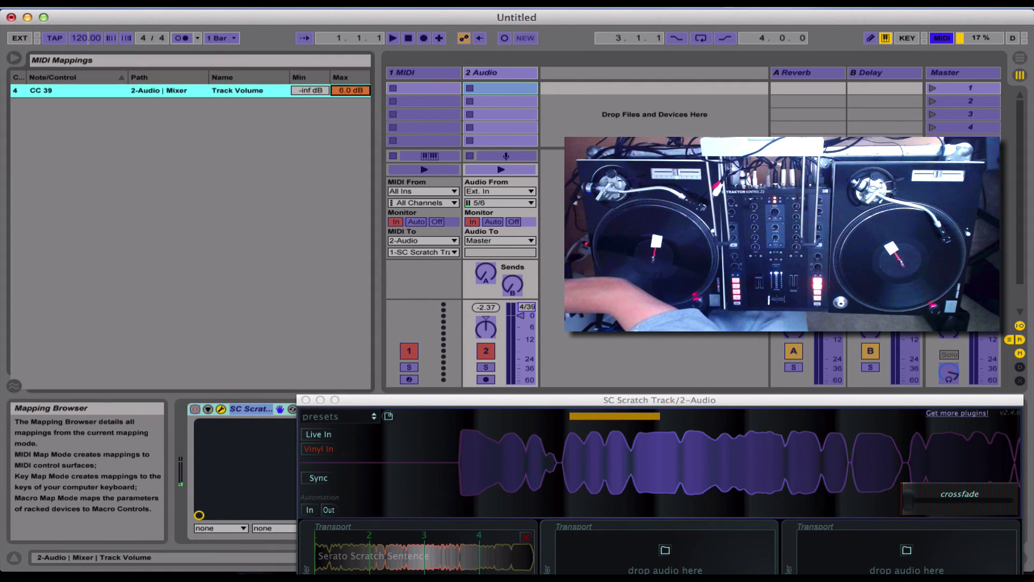
text(0)
key(Return)
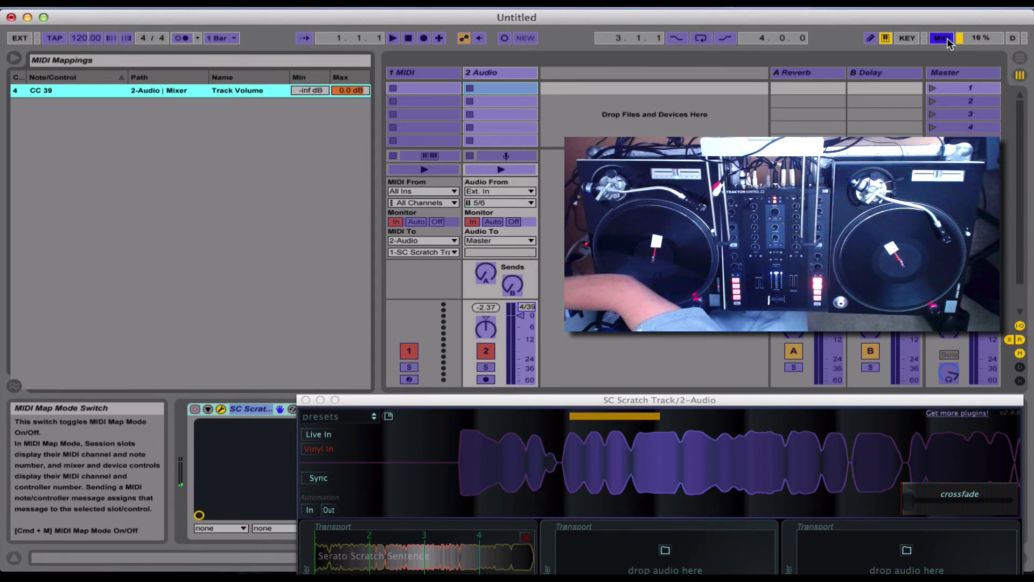
click(947, 40)
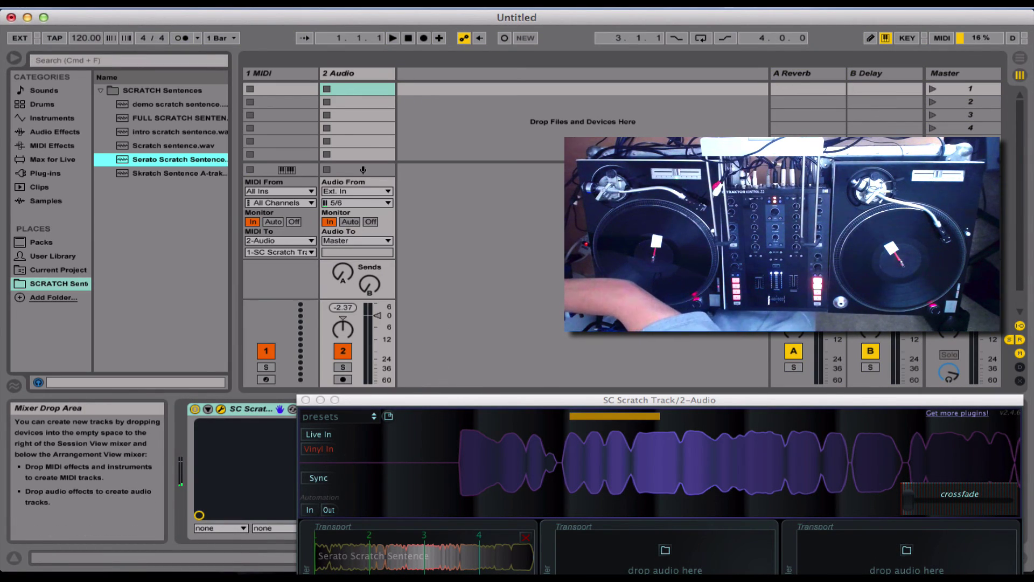